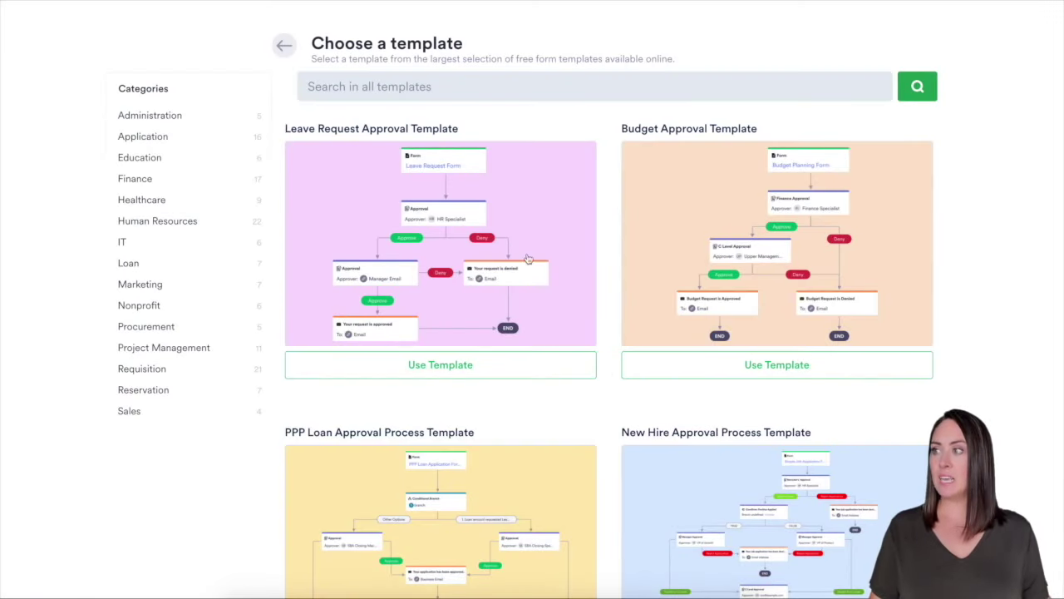
- Search the approval templates for "timesheet" and start a flow from the Timesheet Approval Template
click(442, 89)
text(timesheet)
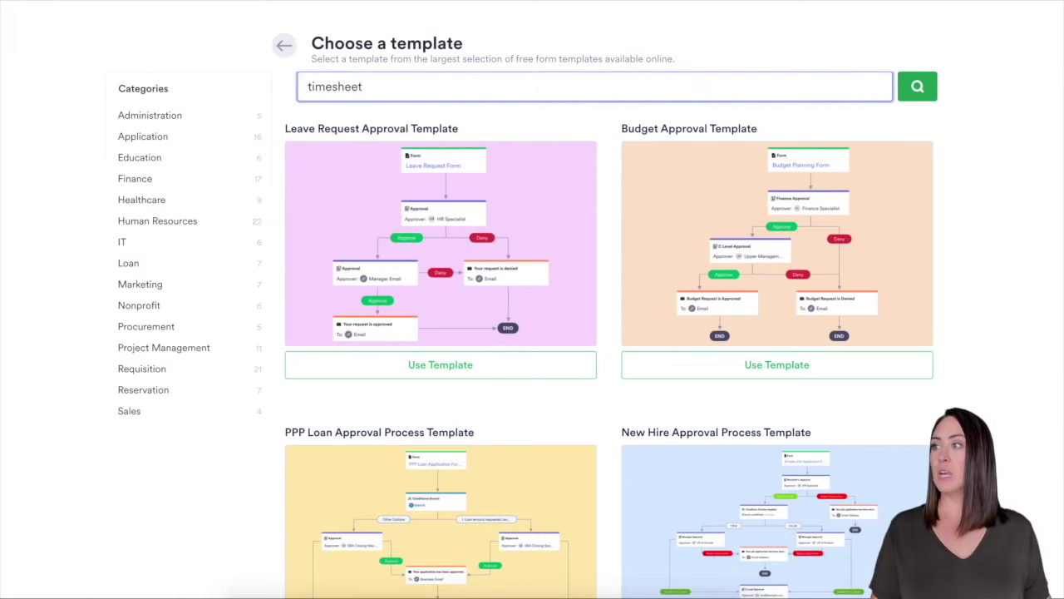
key(Return)
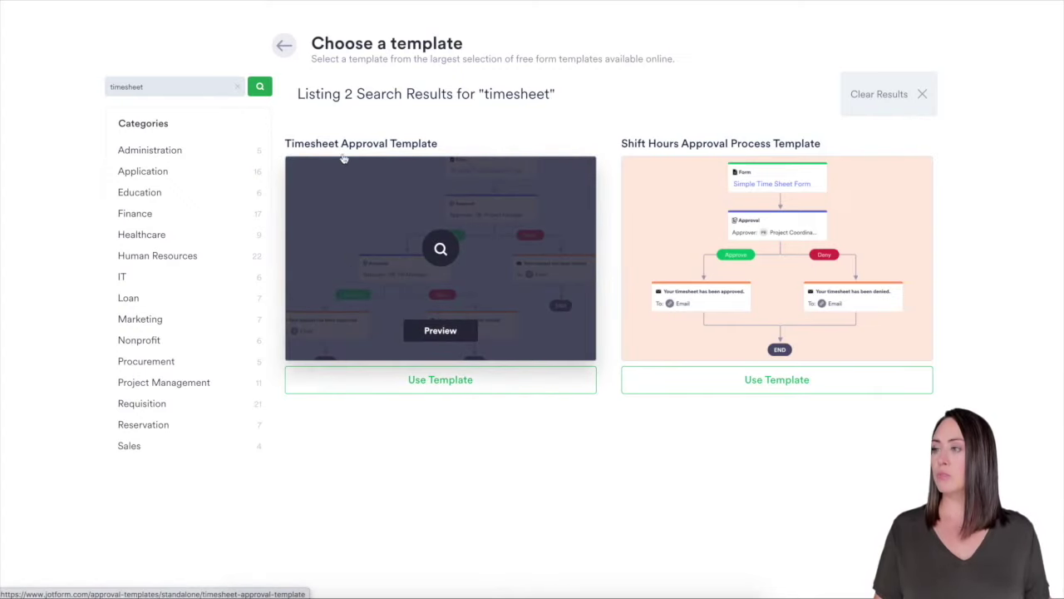
click(463, 380)
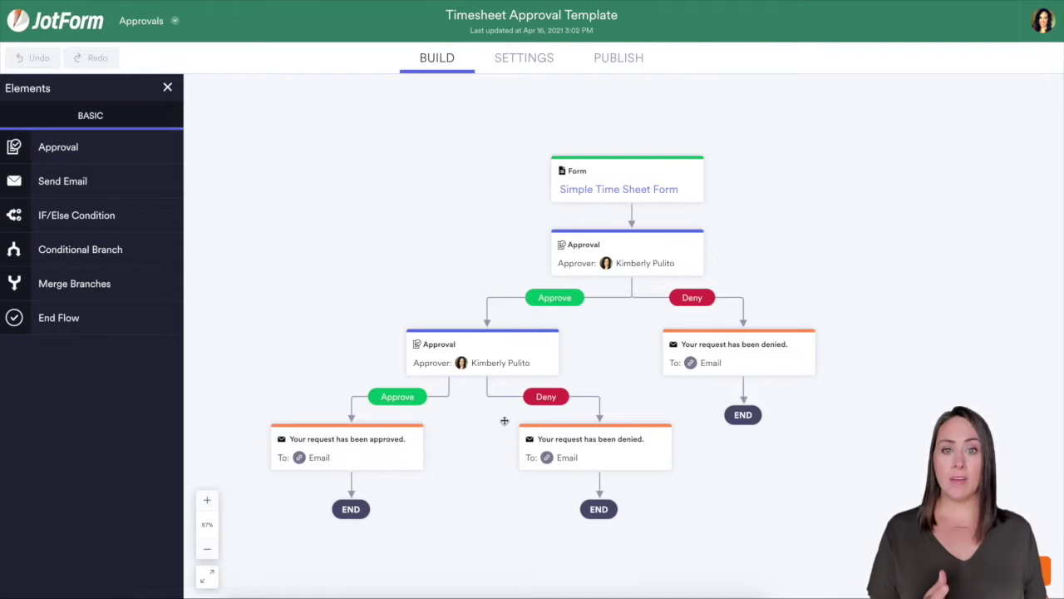
- Open the Simple Time Sheet Form for editing and paste the list of employee names as the Name dropdown's options
click(610, 190)
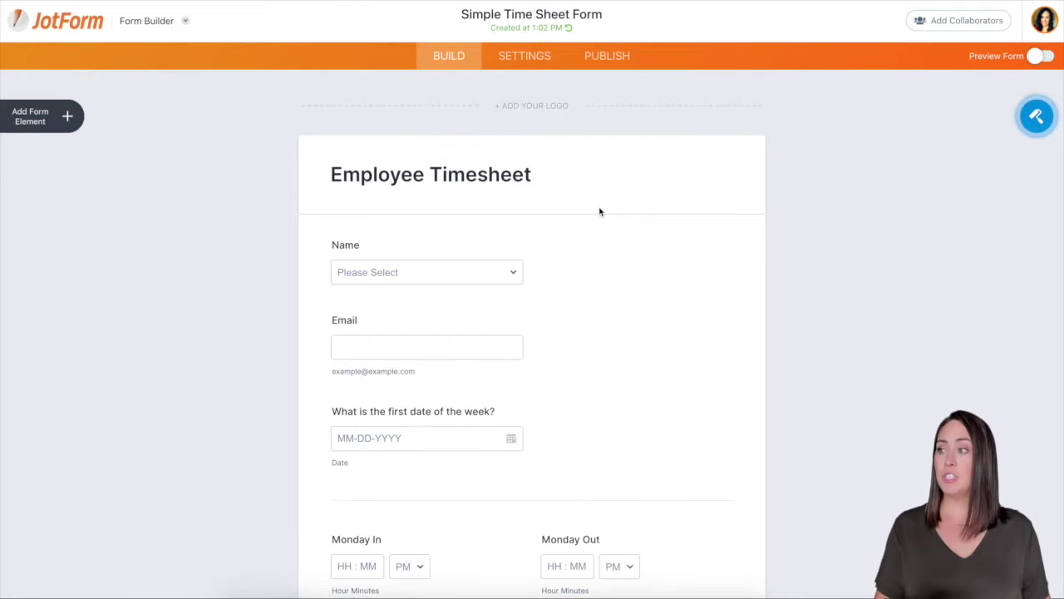
click(451, 275)
click(344, 299)
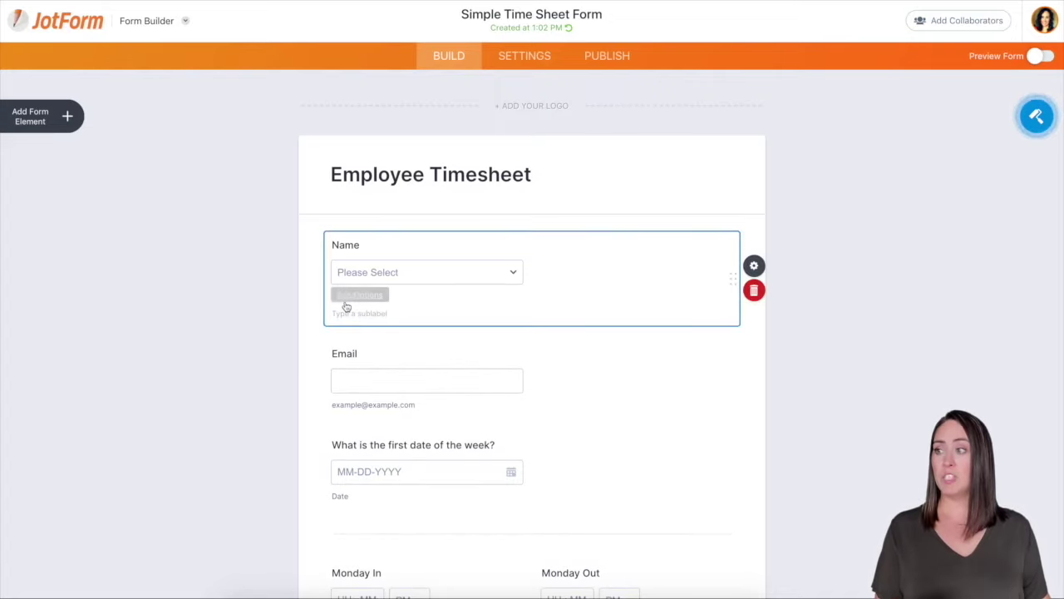
key(ctrl+v)
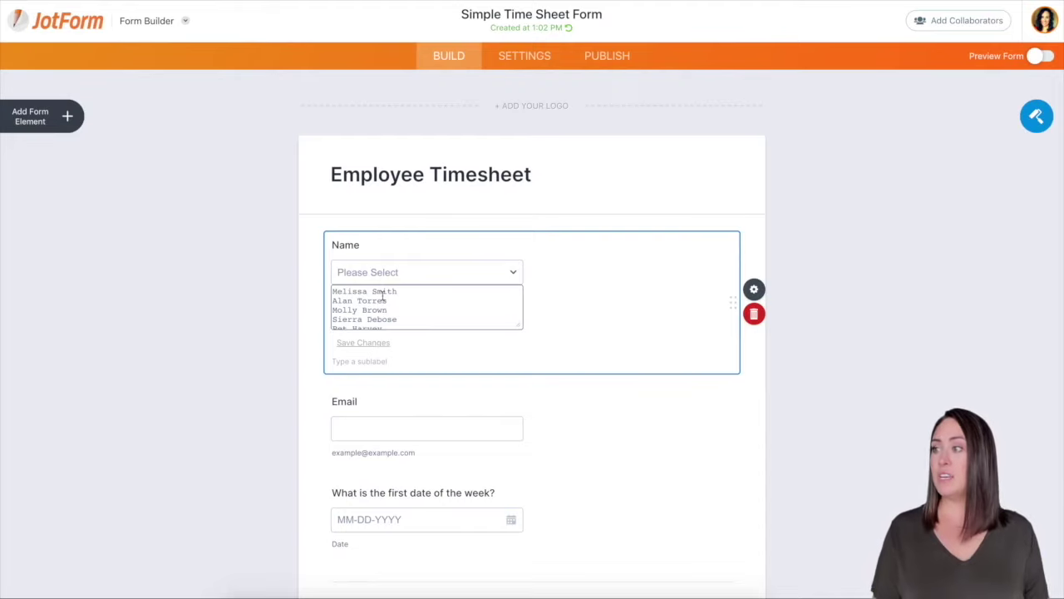
click(570, 237)
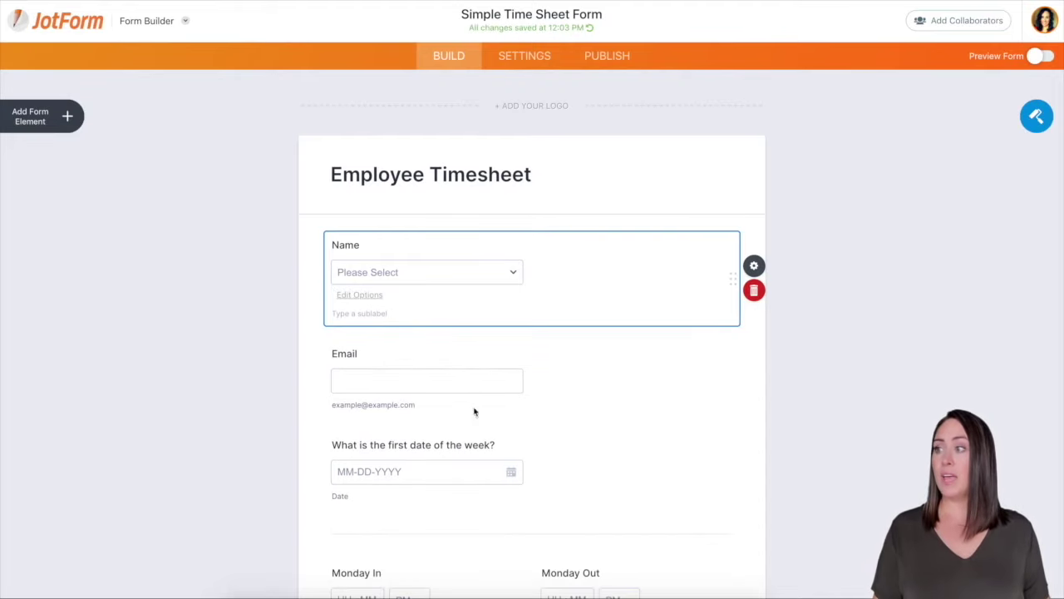
scroll(624, 426, down, 3)
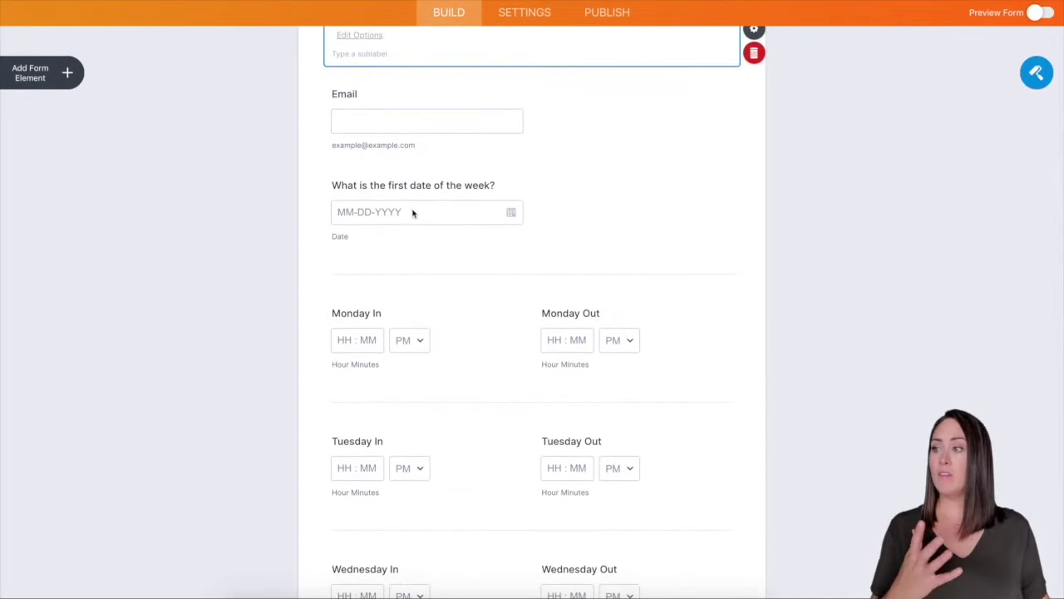
scroll(503, 230, down, 5)
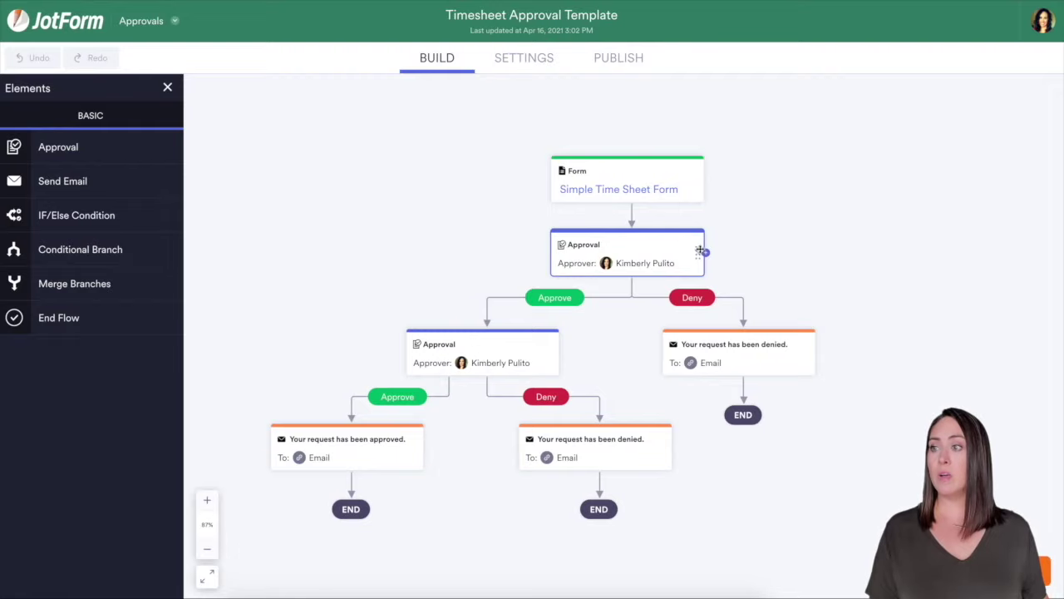
- Open the first approval's properties and check its approver email address
click(699, 249)
click(713, 237)
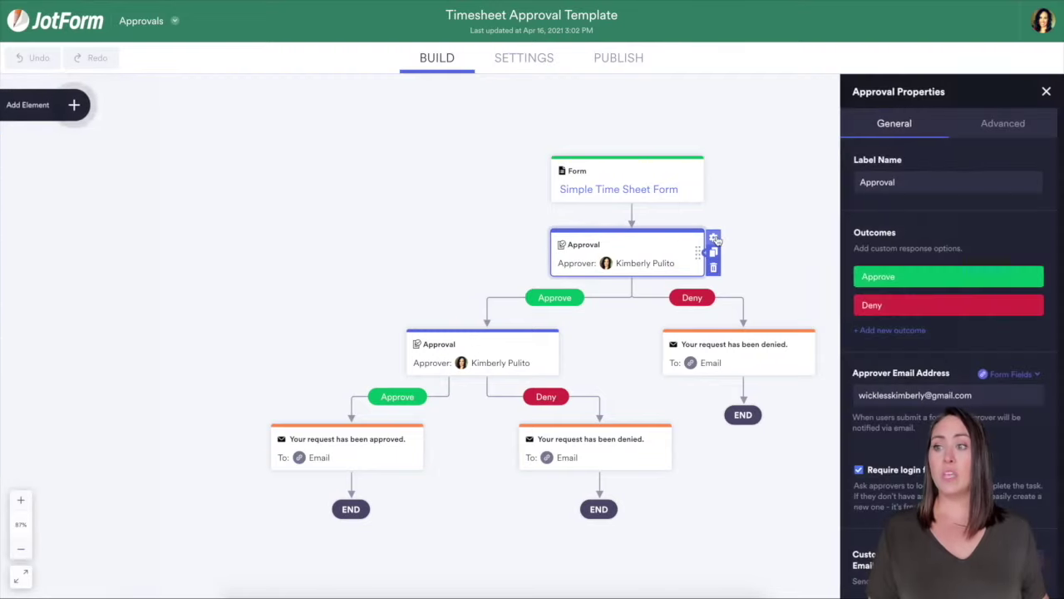
click(901, 390)
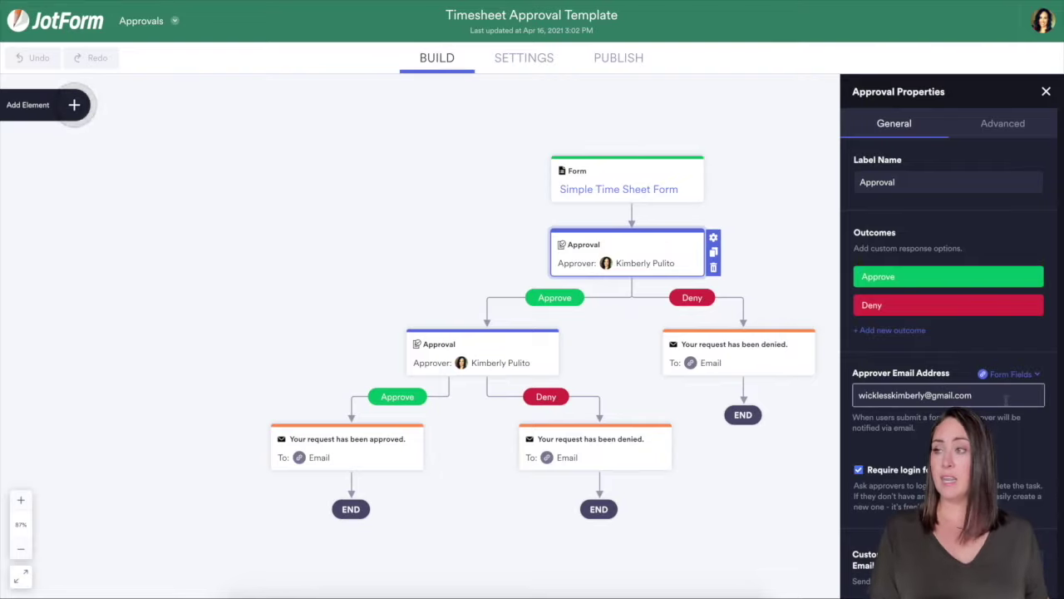
click(776, 203)
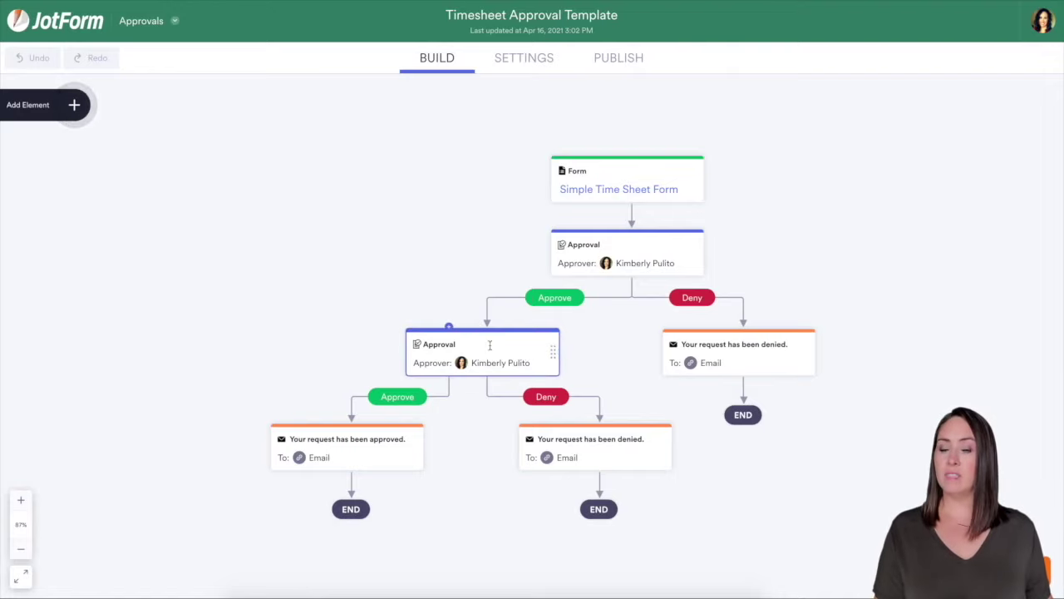
- Delete the second approval and the "Your request has been denied." email that followed it
click(539, 342)
click(570, 369)
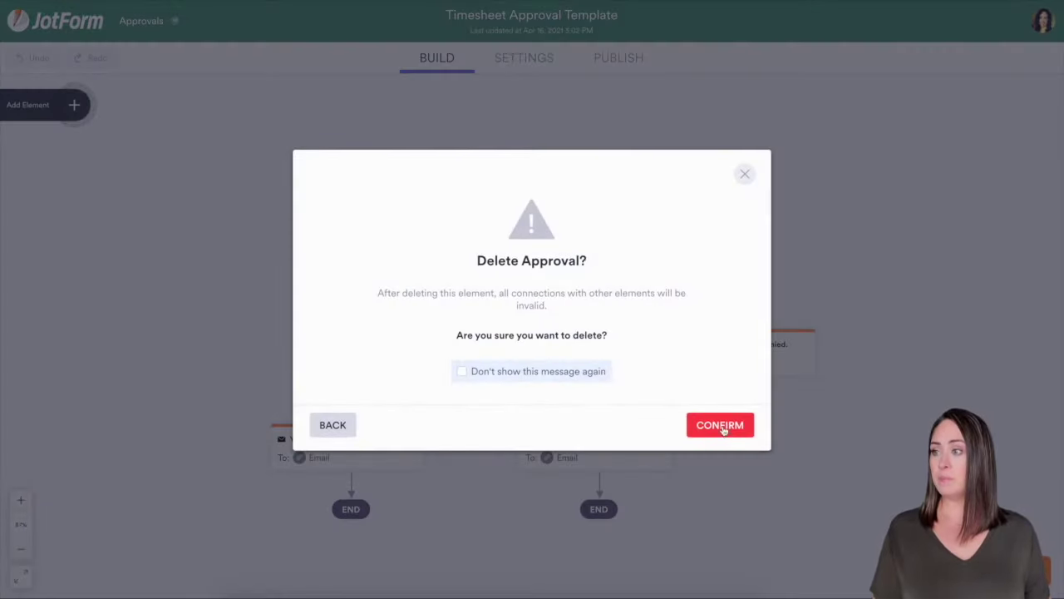
click(723, 429)
click(568, 340)
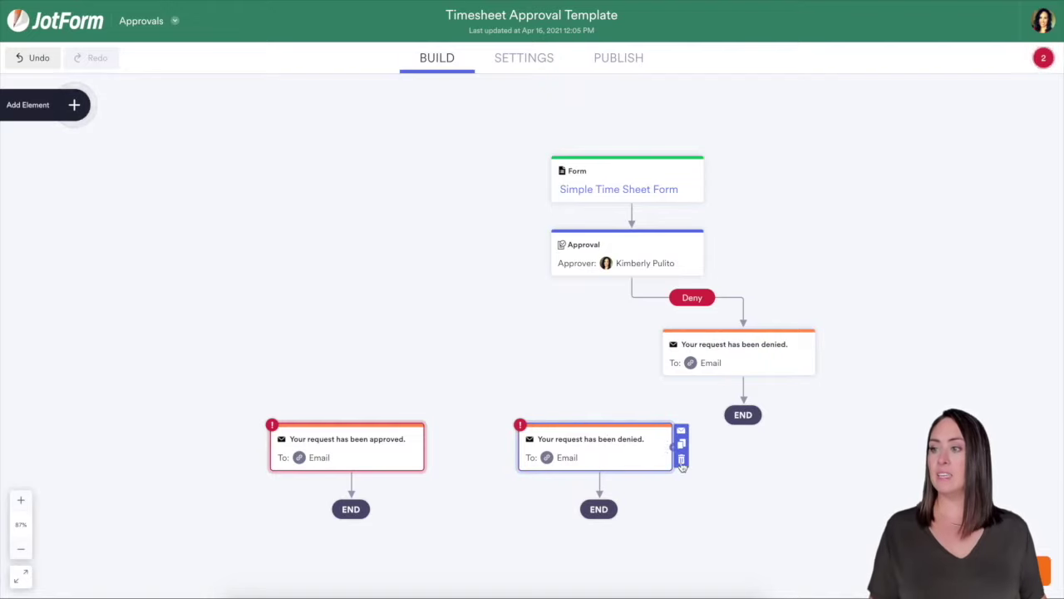
click(681, 459)
click(741, 423)
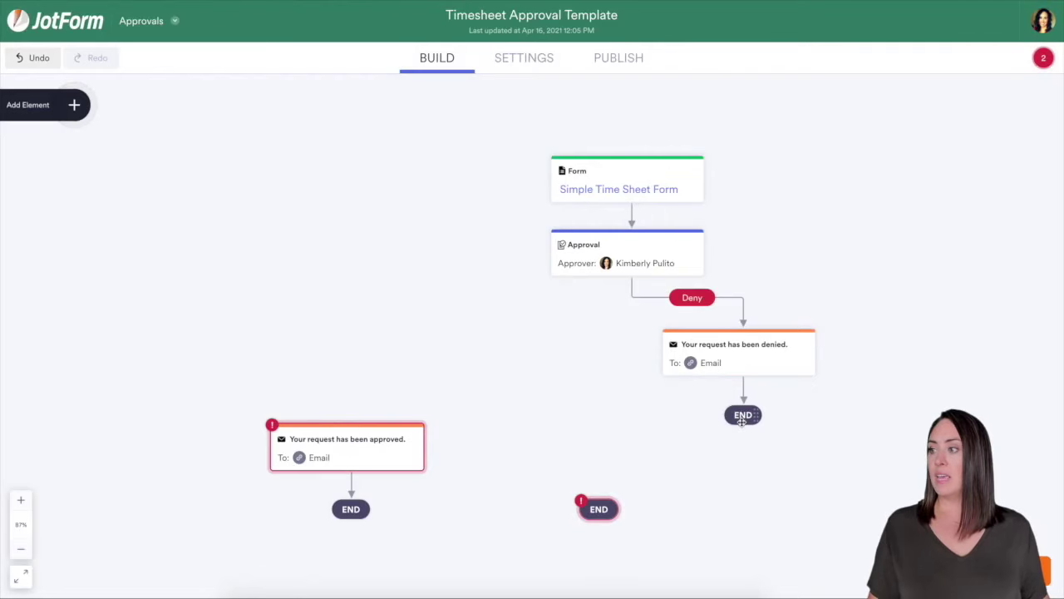
- Move the "Your request has been approved." email below the remaining approval and connect it with the Approve outcome
drag(364, 424, 532, 329)
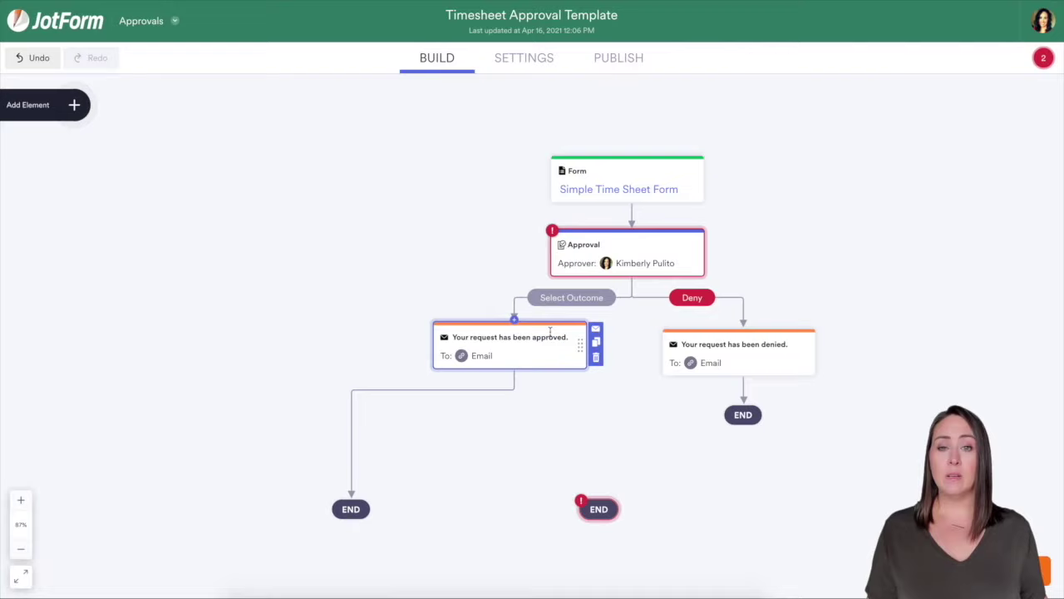
click(584, 301)
click(553, 340)
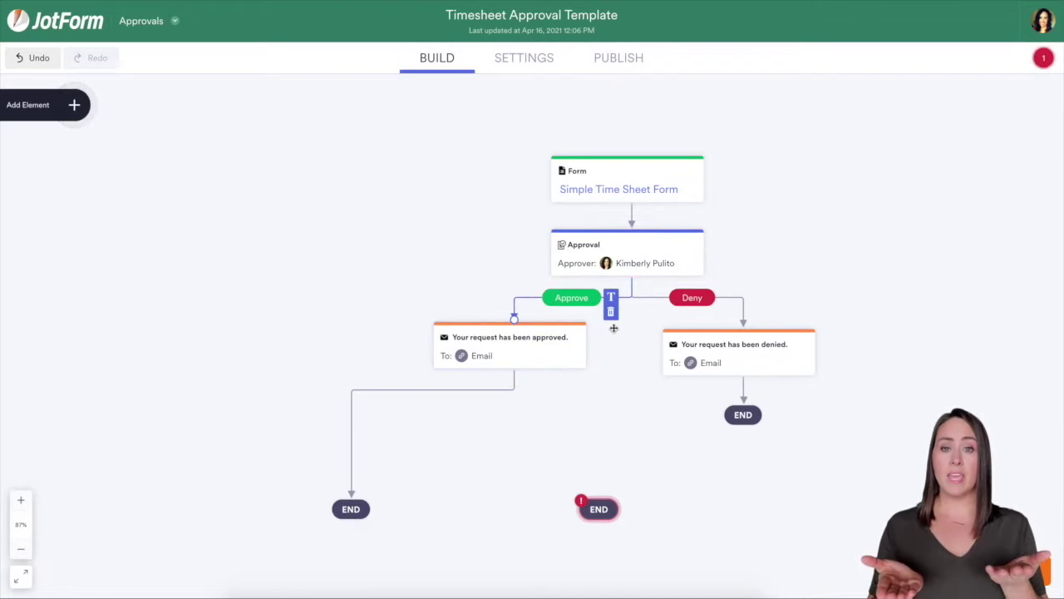
- Delete the unconnected End element from the approval flow
click(608, 509)
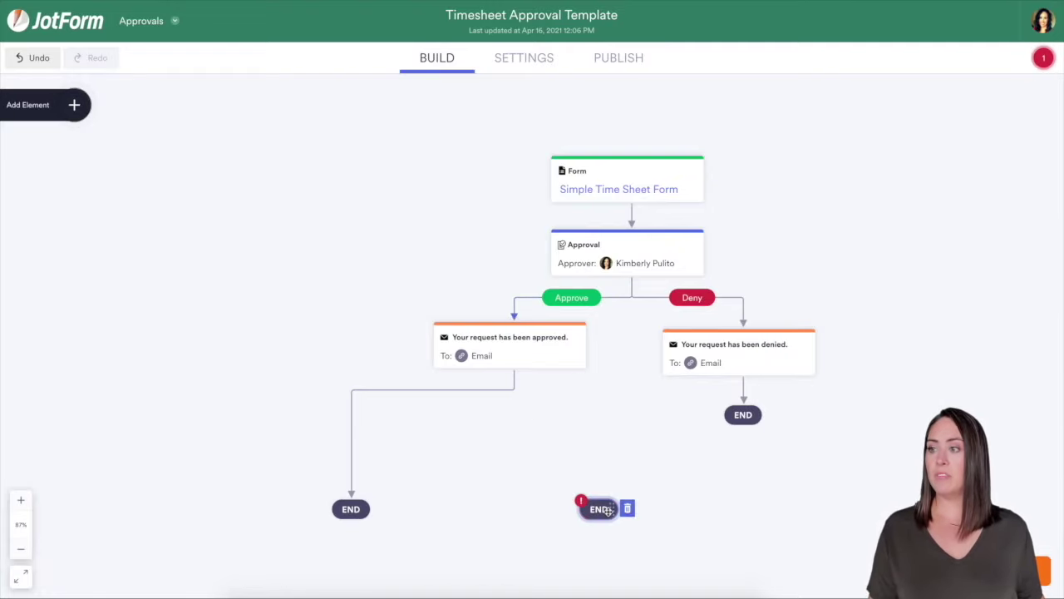
click(628, 509)
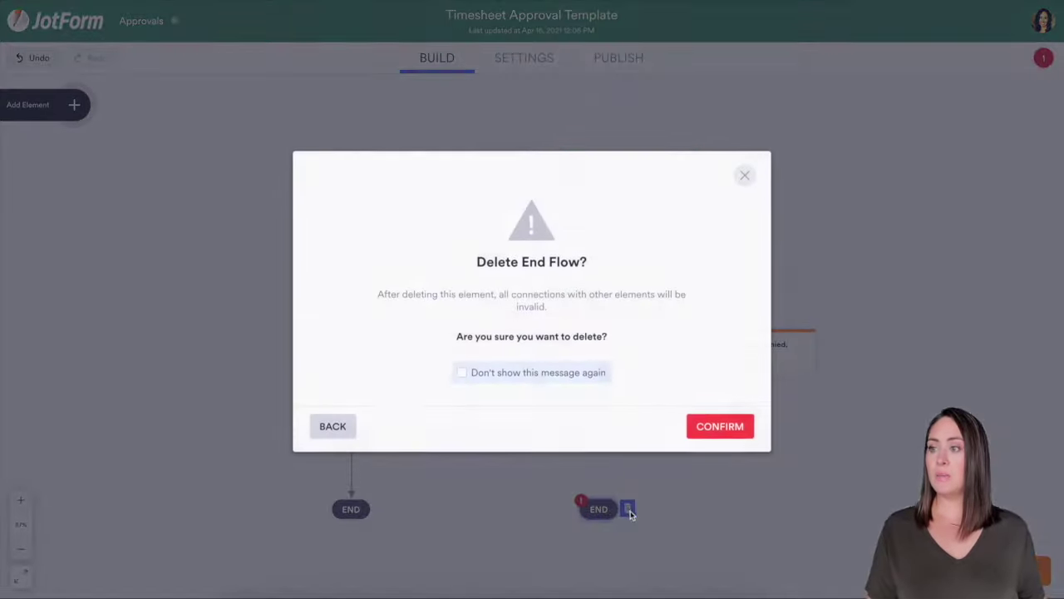
click(719, 426)
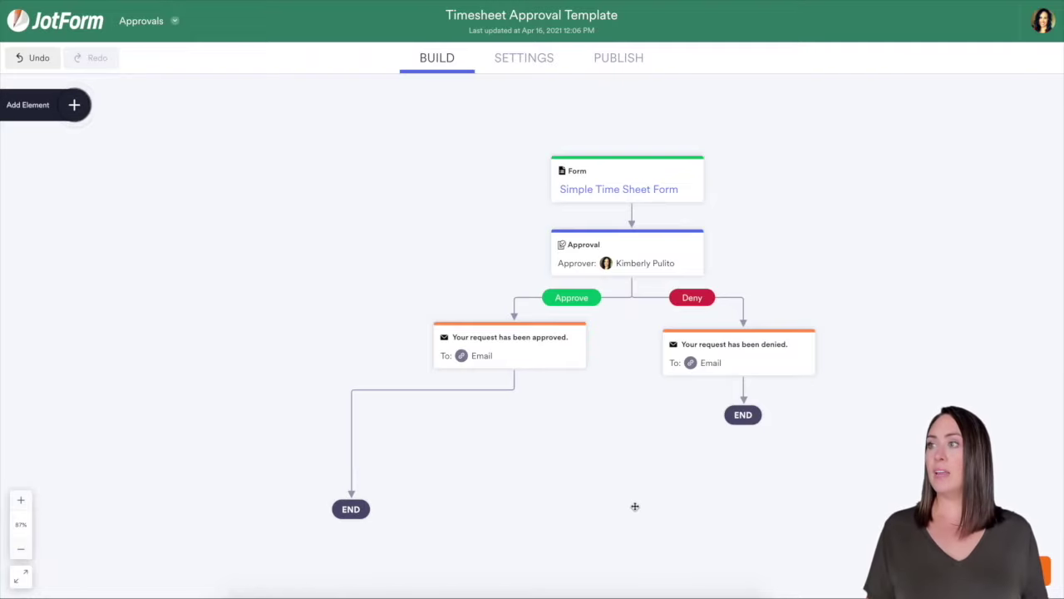
- Open the published form in a new tab and fill in the employee's name, email and first date of the week, 04-12-2021
click(625, 62)
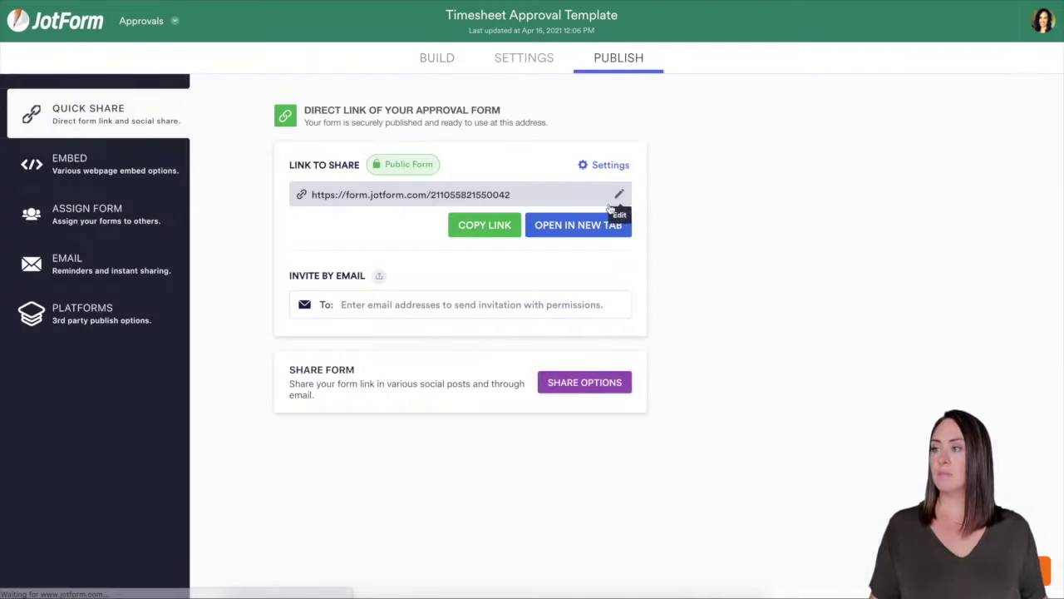
click(595, 226)
click(454, 178)
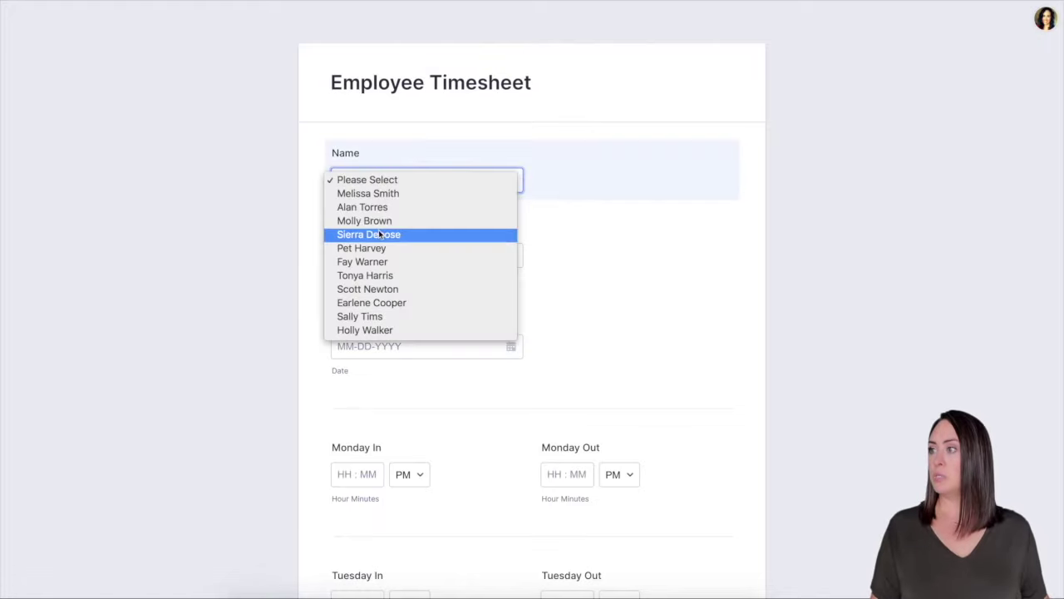
click(364, 220)
click(414, 259)
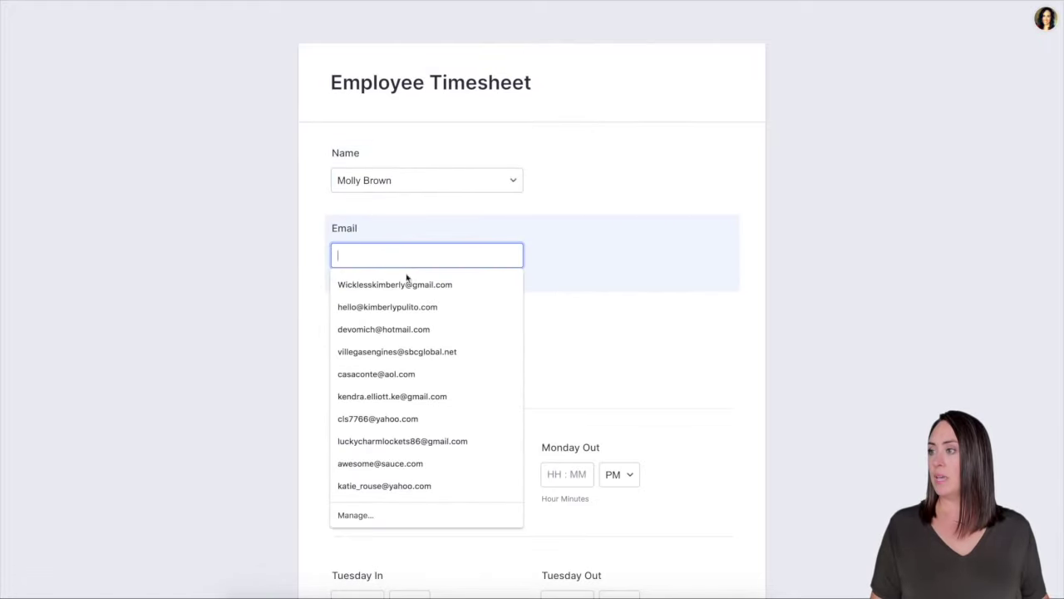
click(395, 284)
key(Tab)
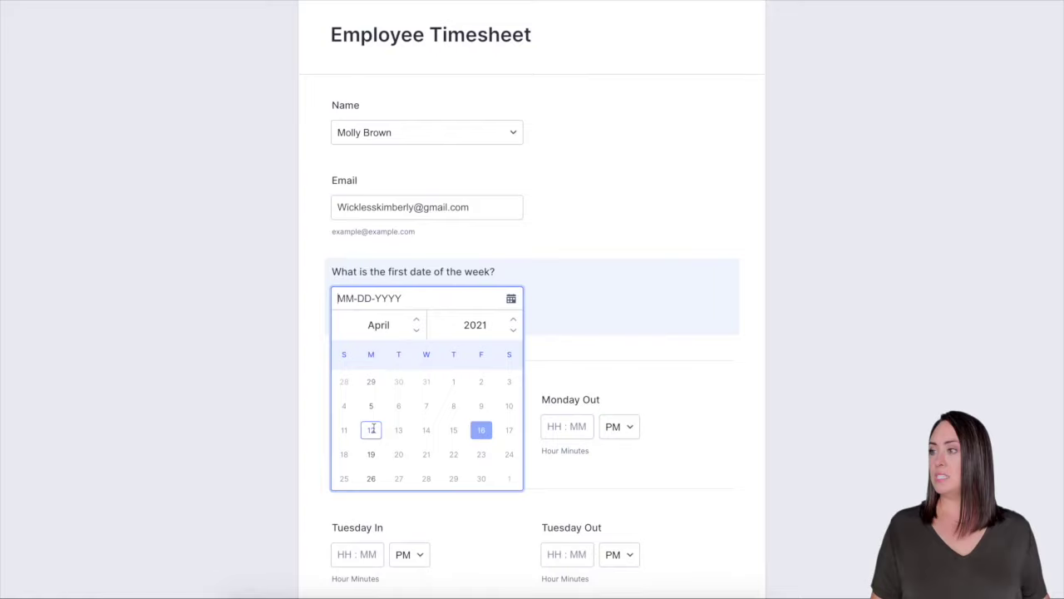
click(372, 429)
- Enter Monday hours of 06:00 AM to 02:00 PM and Thursday hours of 06:00 AM to 03:00 PM, and submit the timesheet
click(346, 426)
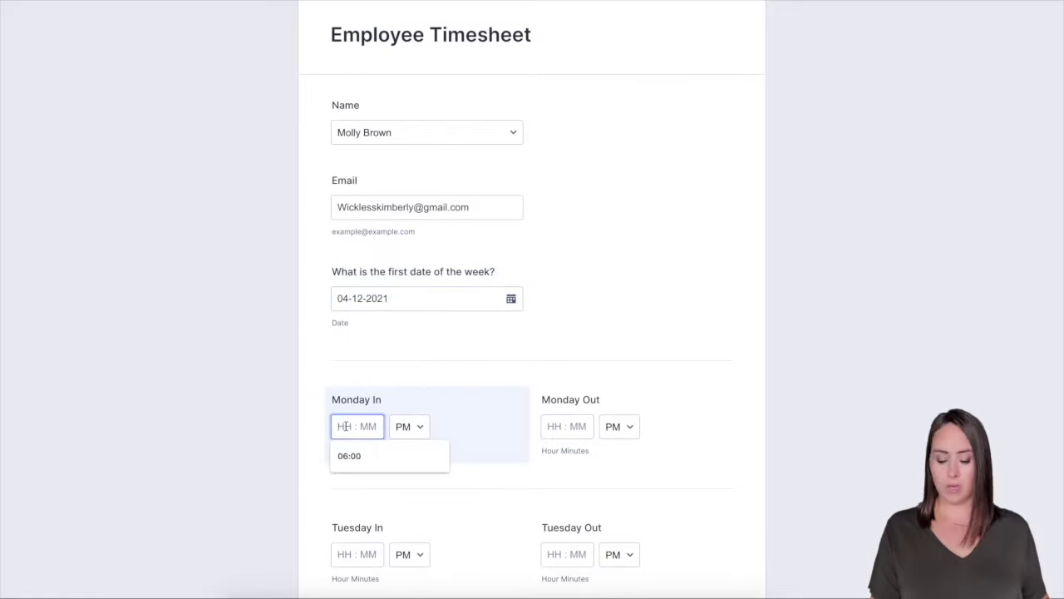
text(06)
click(350, 456)
click(570, 425)
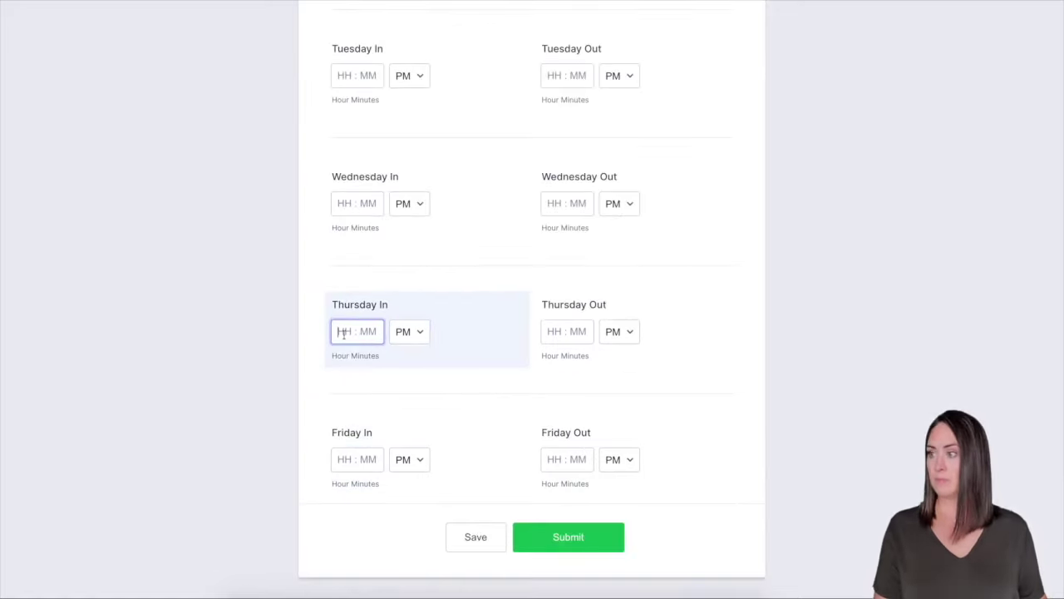
text(0600)
click(570, 330)
text(03:00)
scroll(736, 373, up, 3)
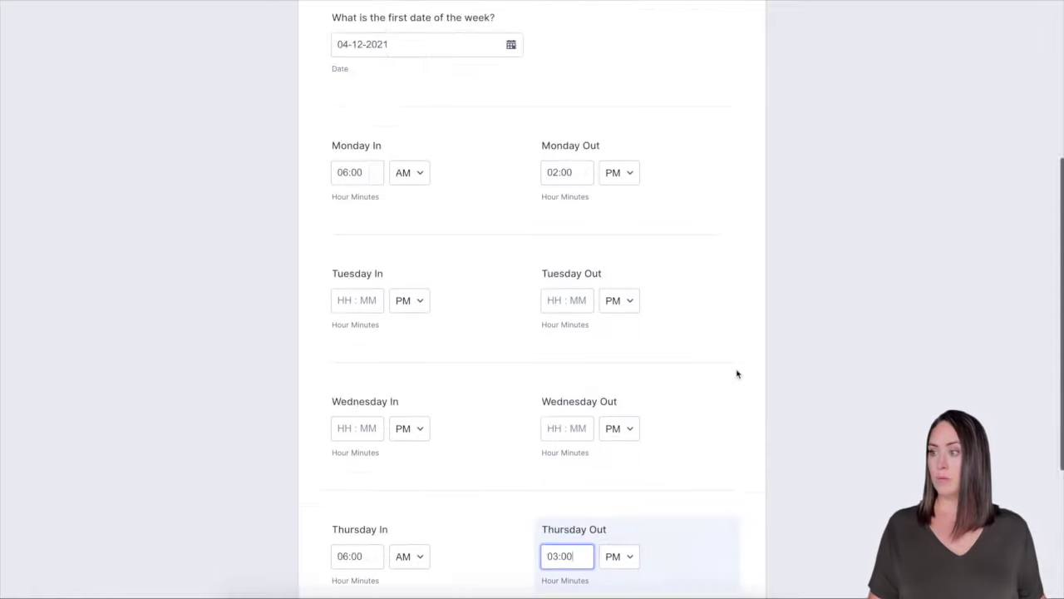
scroll(737, 374, down, 3)
click(574, 516)
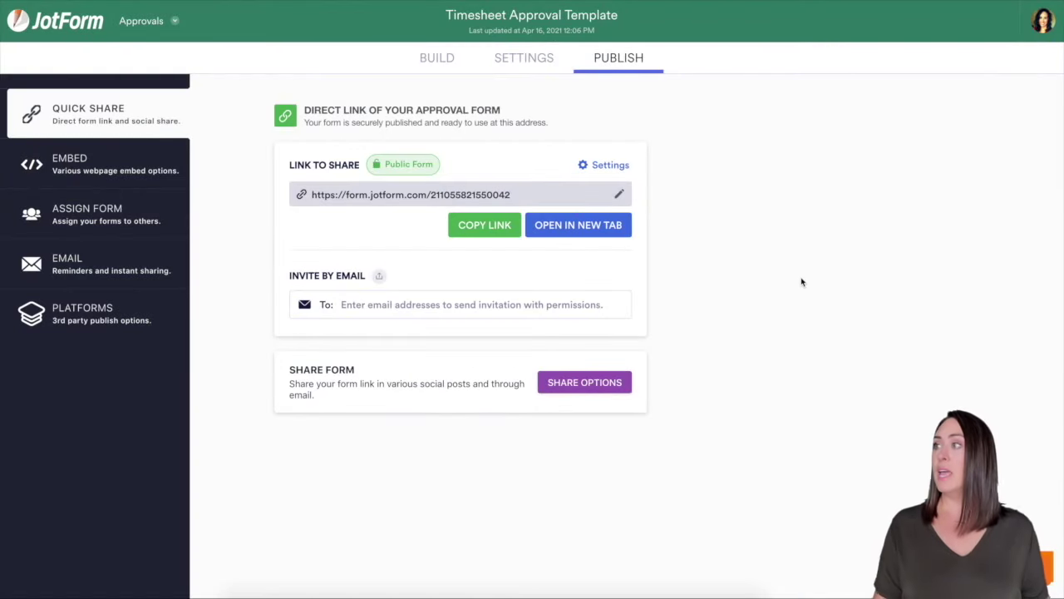
- Open the form's submissions in JotForm Tables and review the submitted timesheet entry across all day columns
click(176, 23)
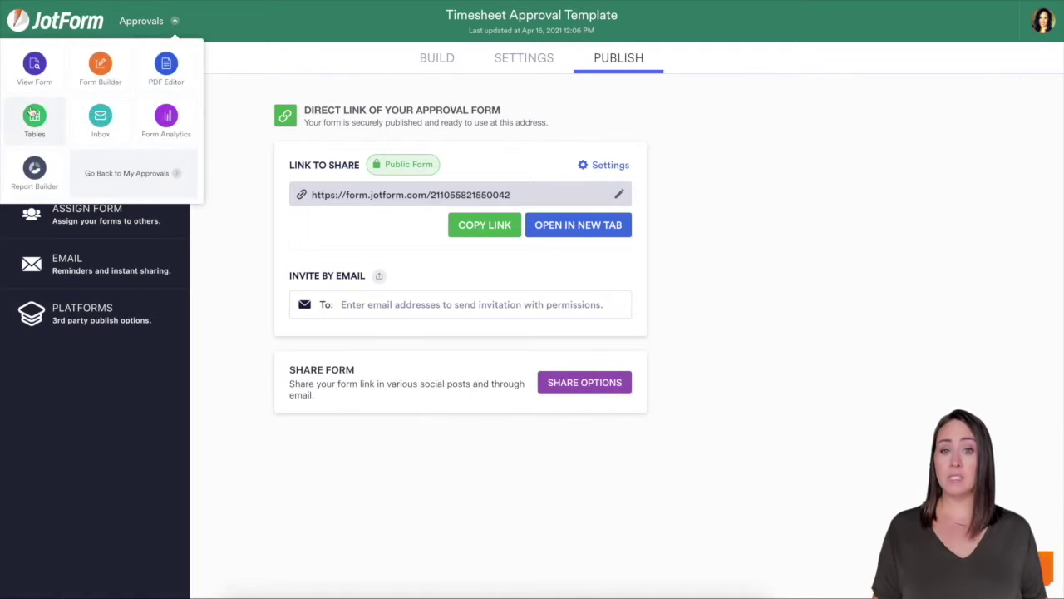
click(46, 123)
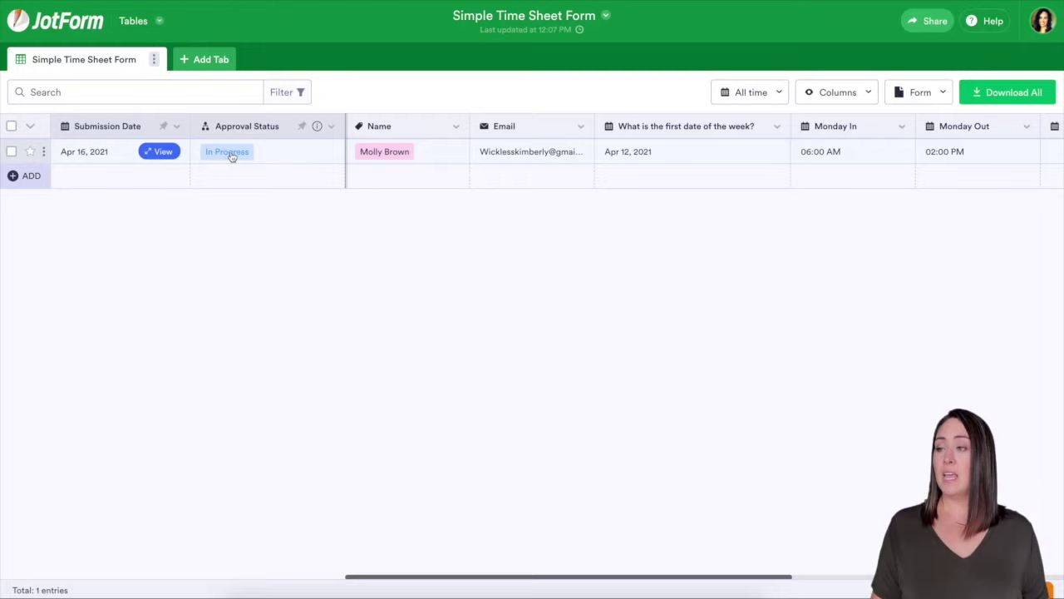
scroll(534, 157, right, 2)
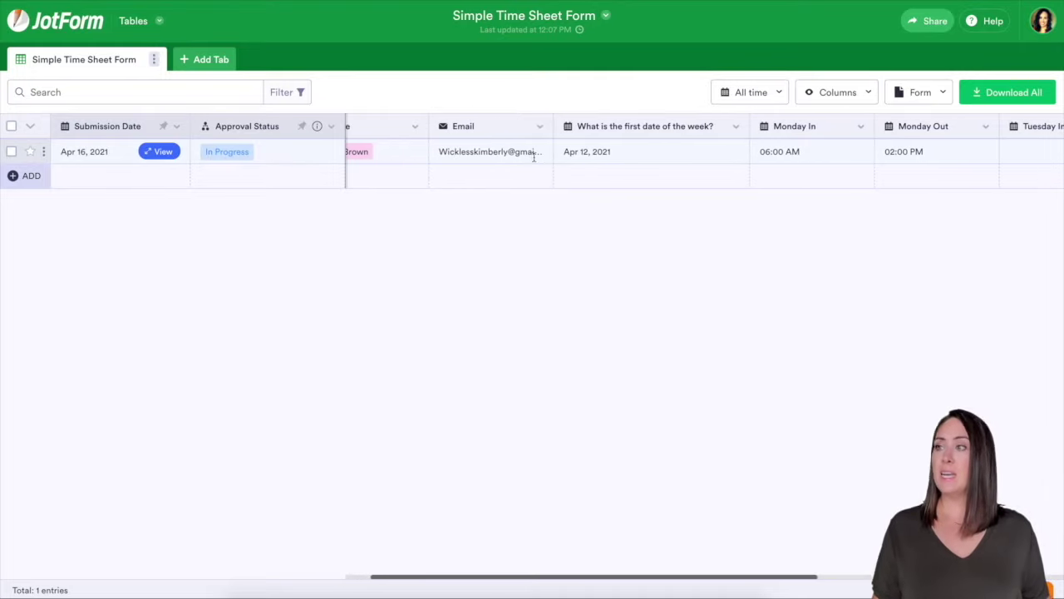
scroll(525, 158, right, 10)
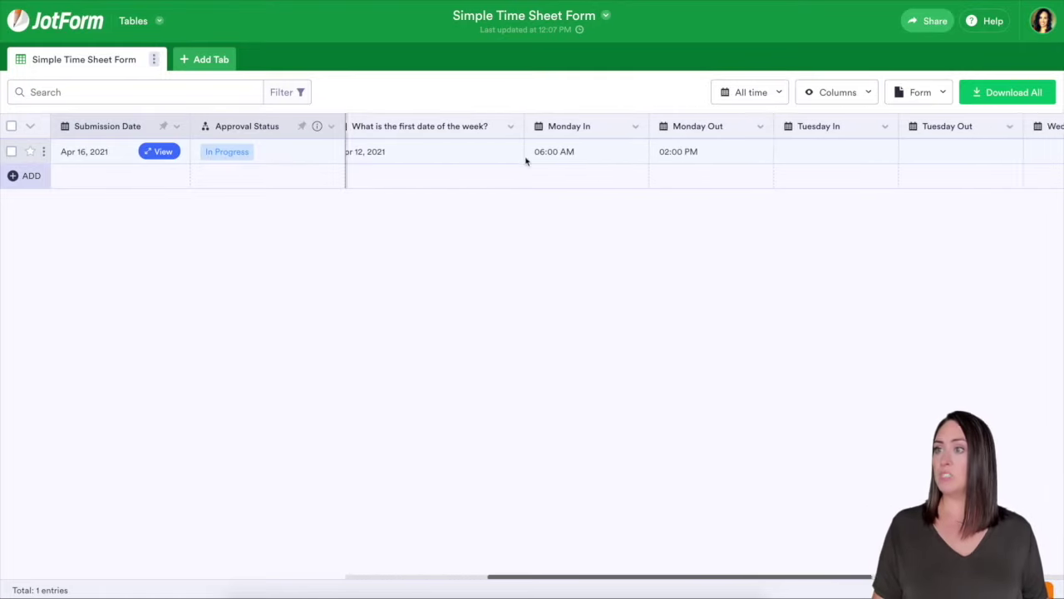
scroll(590, 162, right, 15)
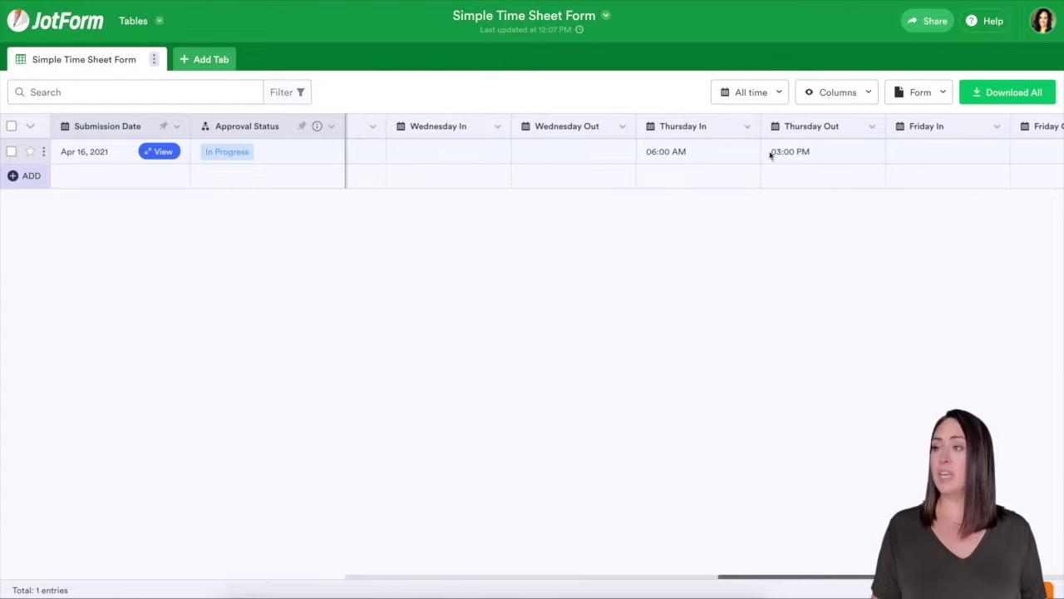
scroll(911, 153, left, 10)
scroll(906, 153, left, 16)
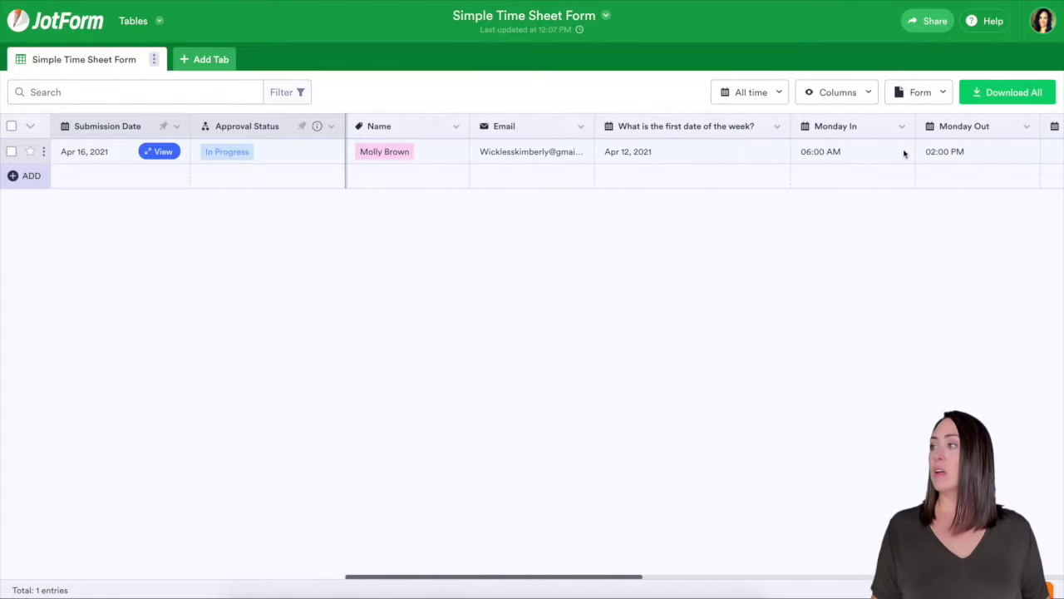
- Open the in-progress timesheet submission from its approval status, add a review comment beginning "Great job being at", and approve it
click(224, 157)
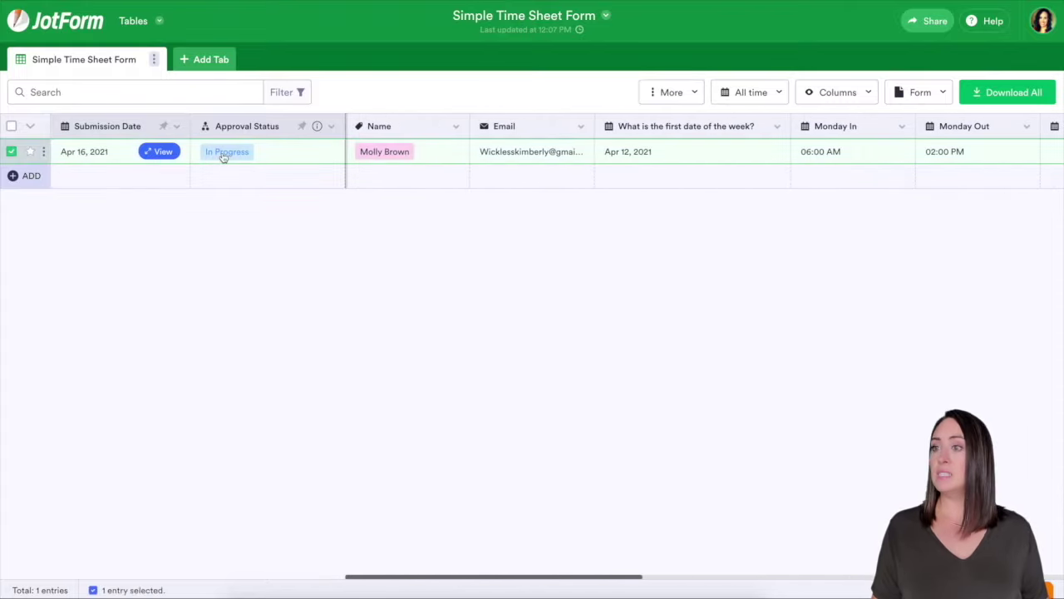
scroll(974, 273, down, 5)
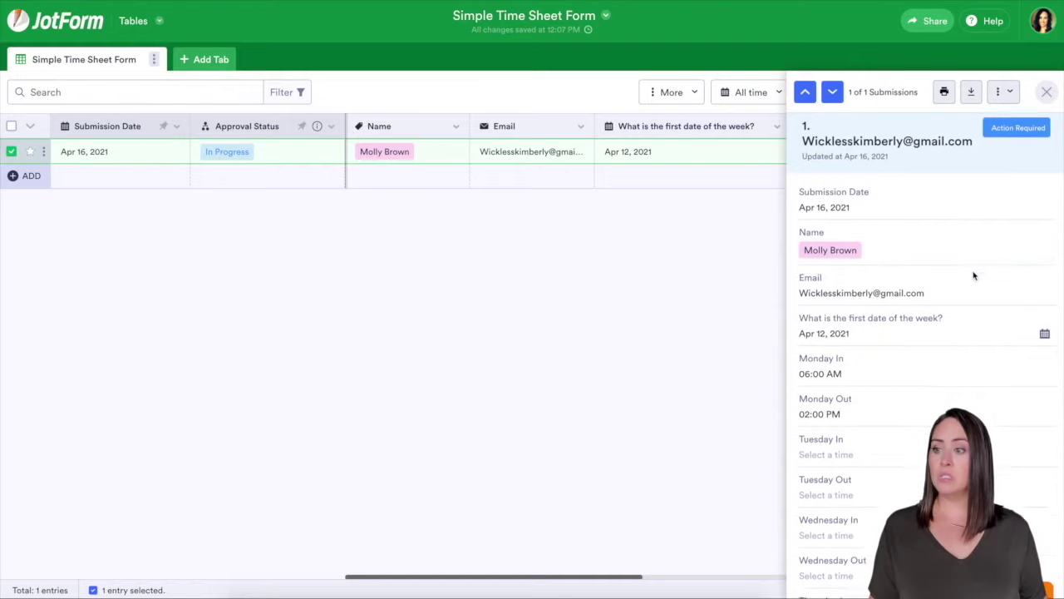
click(840, 523)
text(Great job being at)
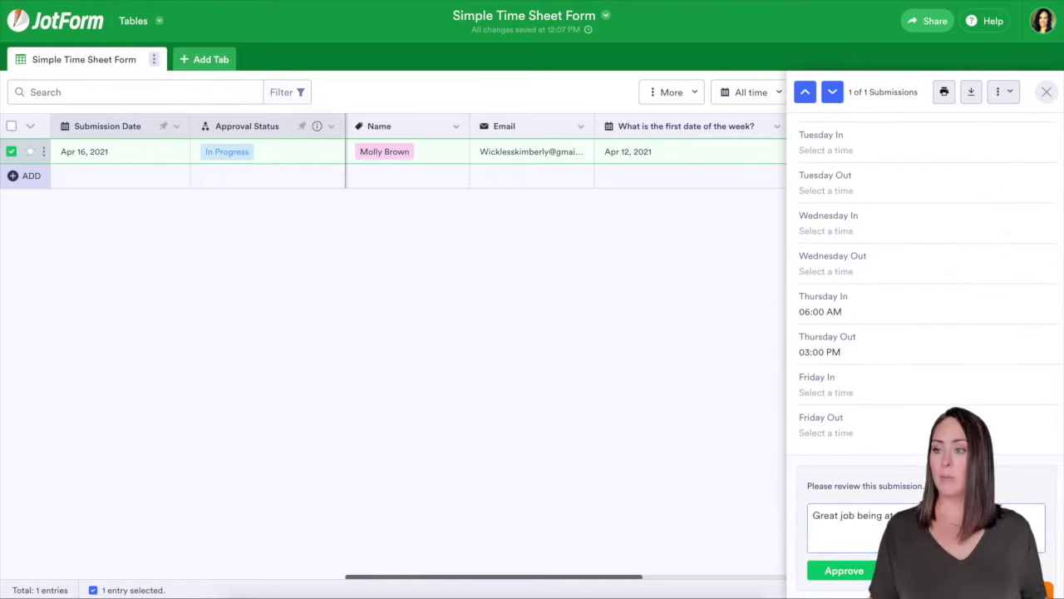
click(815, 570)
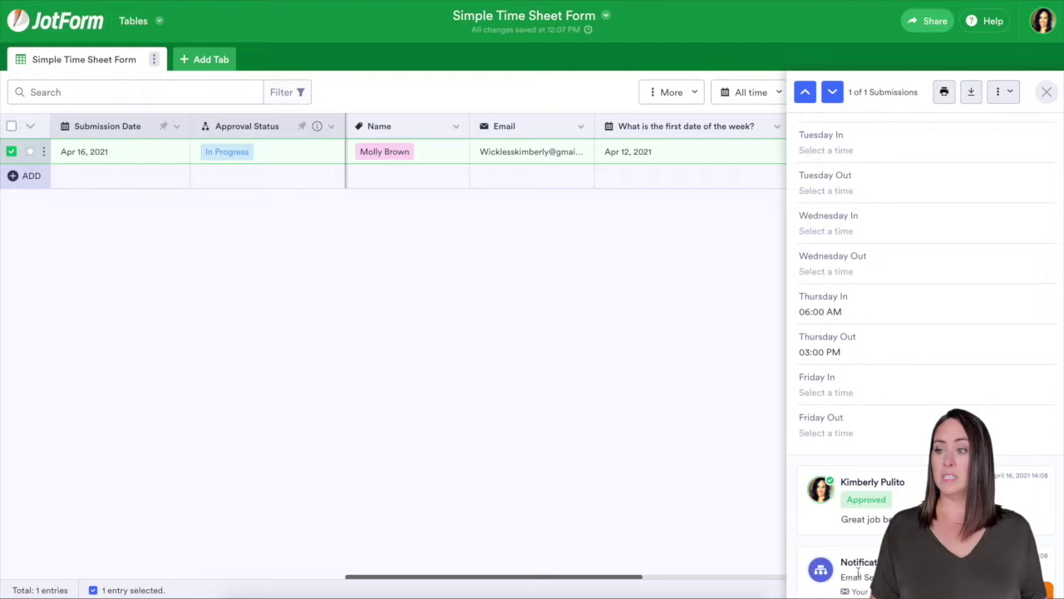
scroll(909, 500, down, 1)
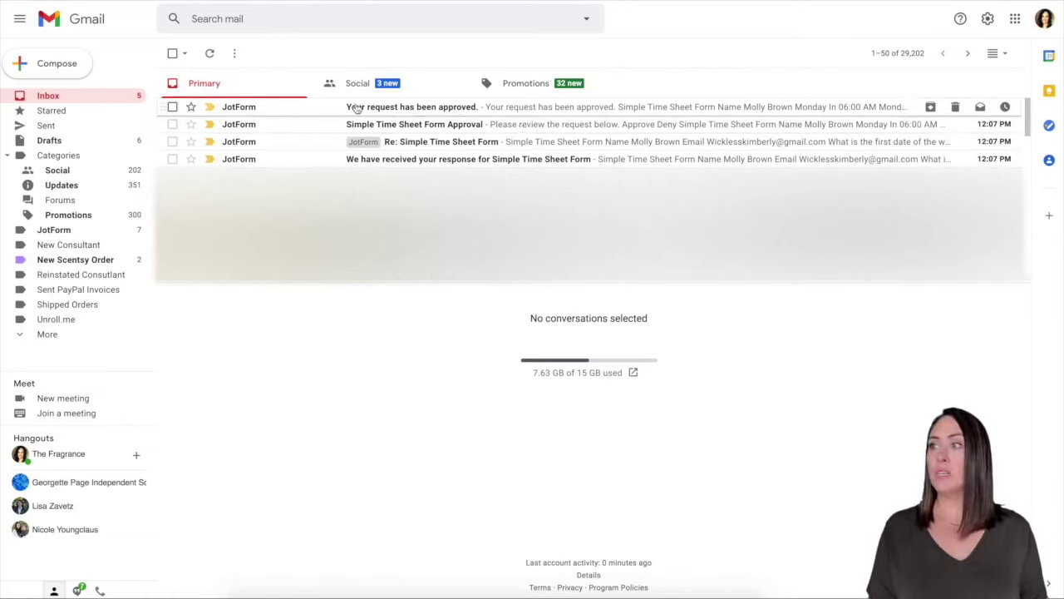
- Switch to the Gmail inbox, open the newest JotForm email about the timesheet request, and highlight its message line
click(538, 109)
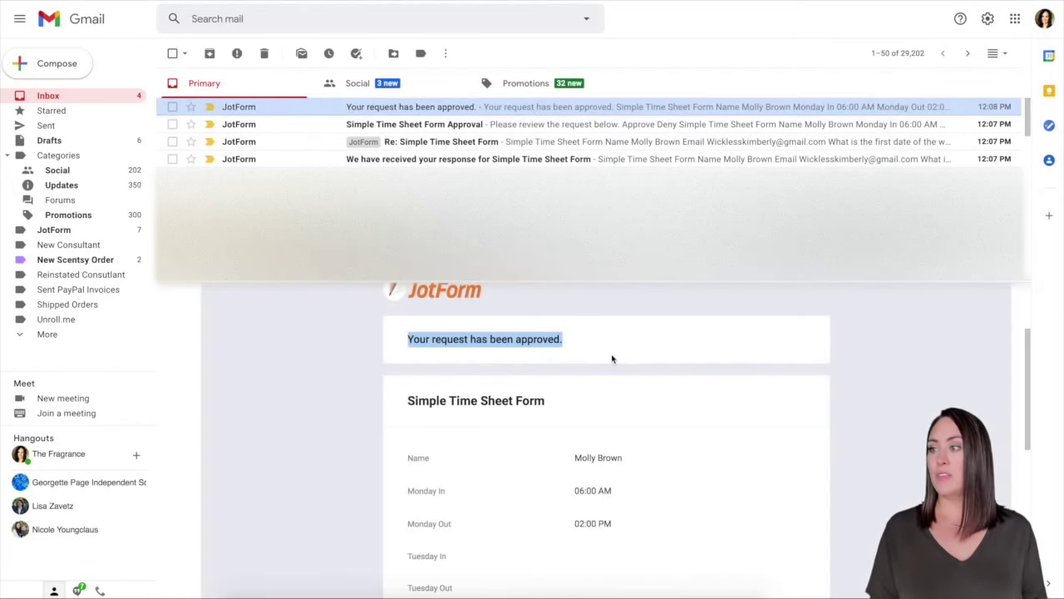
drag(617, 340, 395, 346)
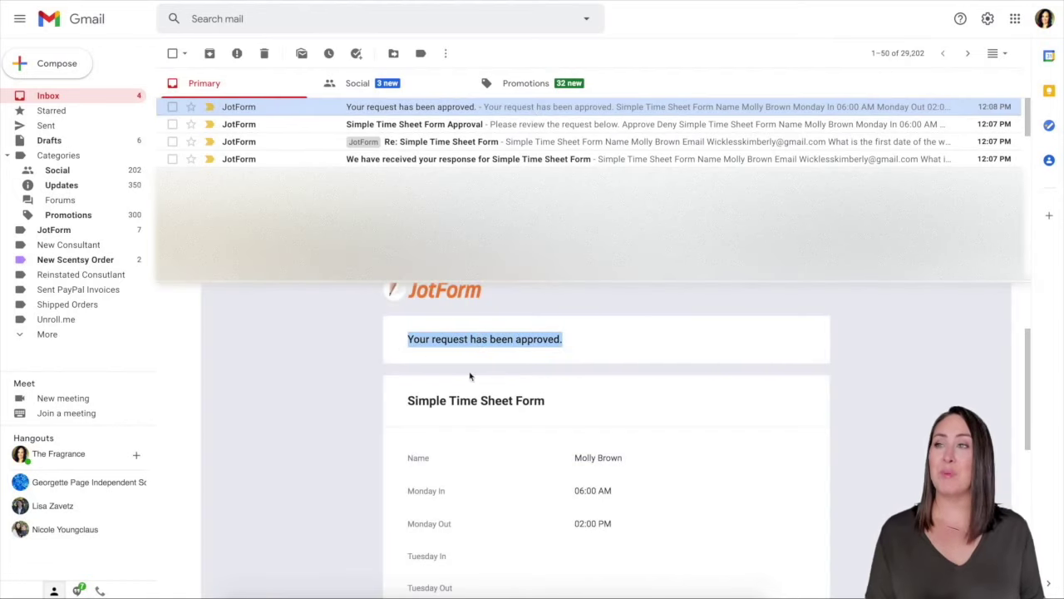